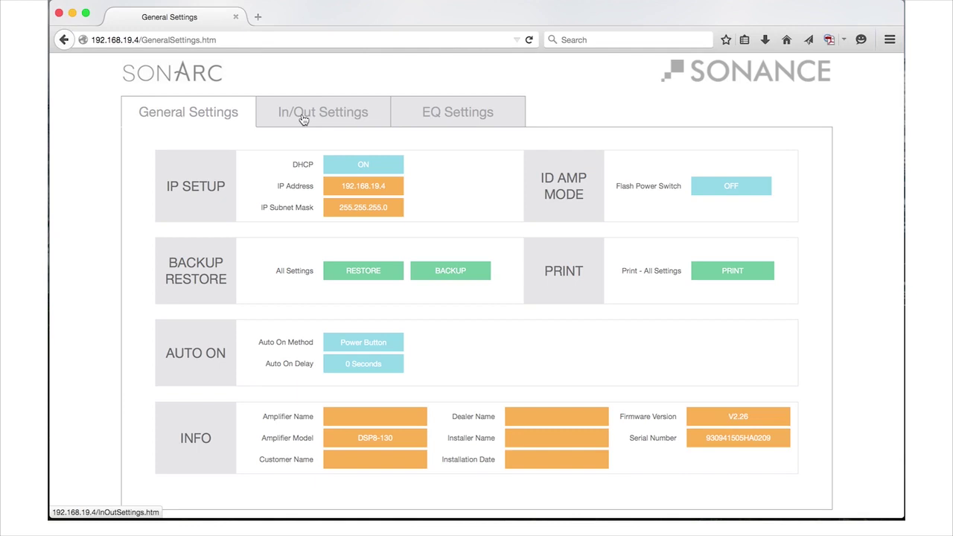
{"action": "left_click", "coordinate": [304, 121]}
{"action": "left_click", "coordinate": [231, 111]}
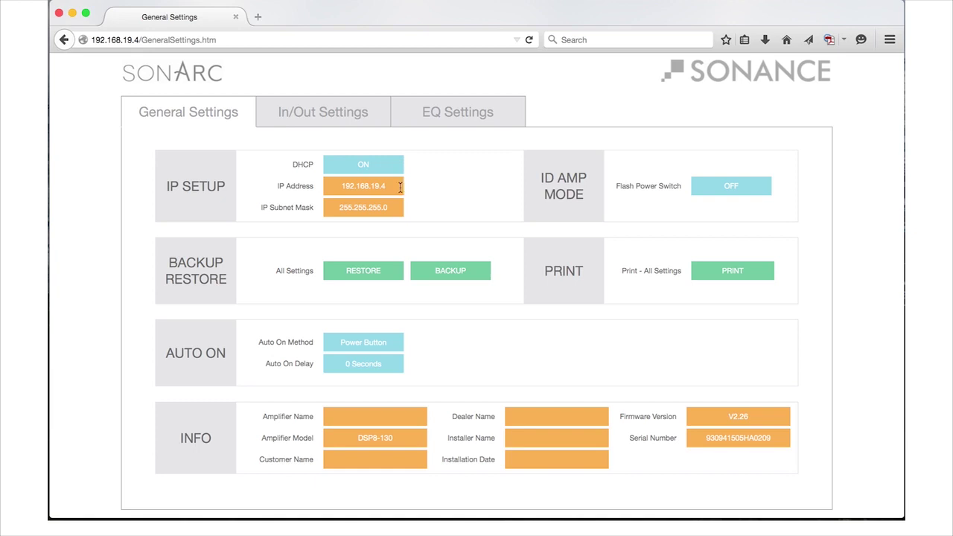
{"action": "left_click_drag", "start_coordinate": [392, 186], "coordinate": [324, 187]}
{"action": "left_click", "coordinate": [397, 188]}
{"action": "left_click_drag", "start_coordinate": [397, 207], "coordinate": [320, 207]}
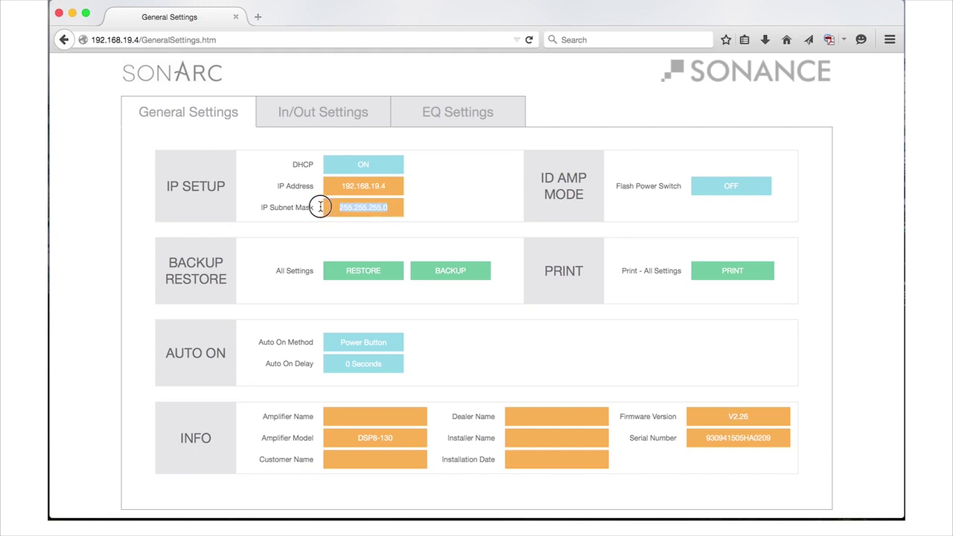
{"action": "left_click", "coordinate": [392, 187]}
{"action": "left_click", "coordinate": [405, 416]}
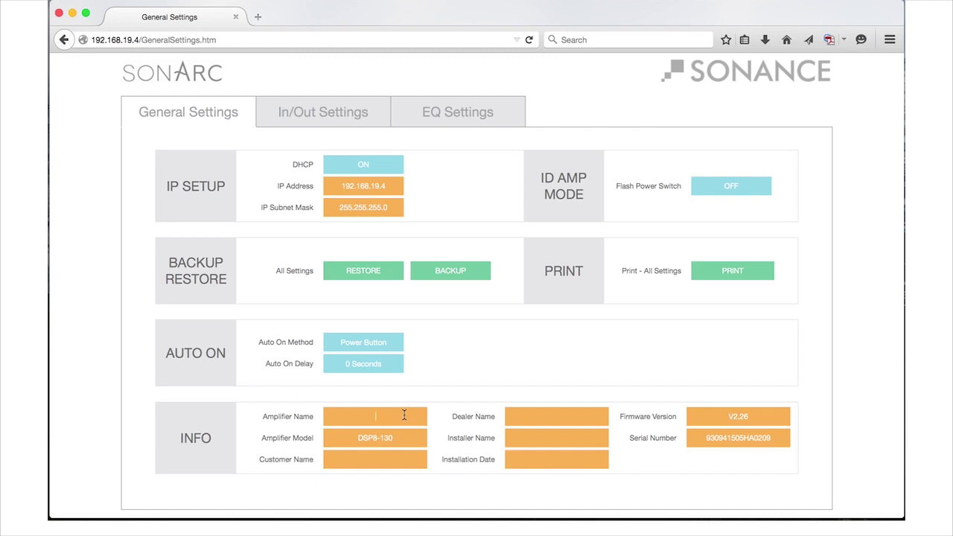
{"action": "left_click_drag", "start_coordinate": [404, 439], "coordinate": [356, 438]}
{"action": "left_click", "coordinate": [385, 342]}
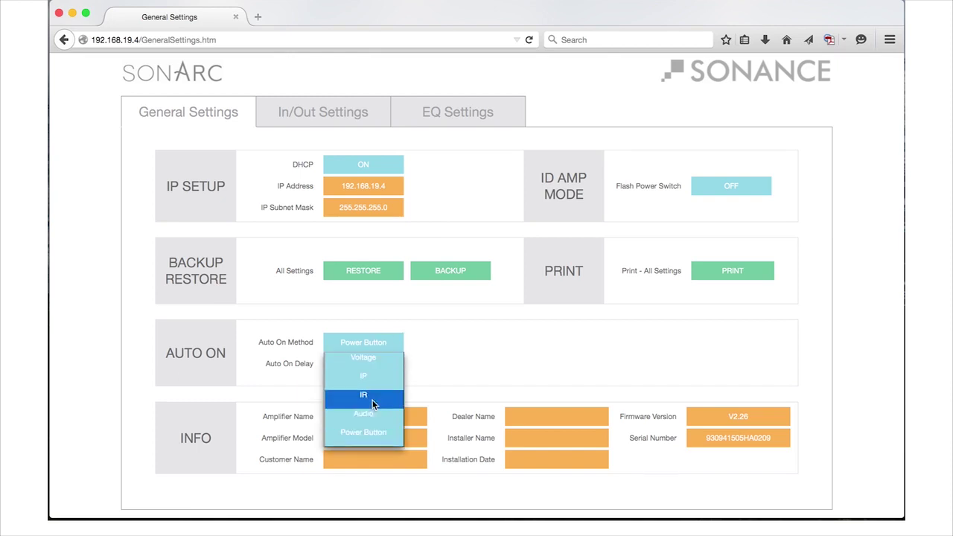
{"action": "left_click", "coordinate": [427, 347]}
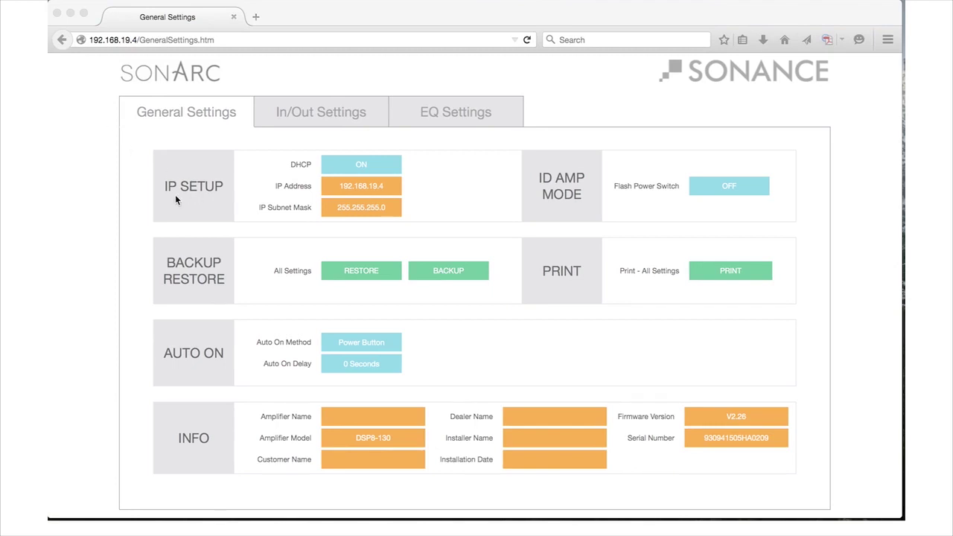
{"action": "left_click", "coordinate": [397, 166]}
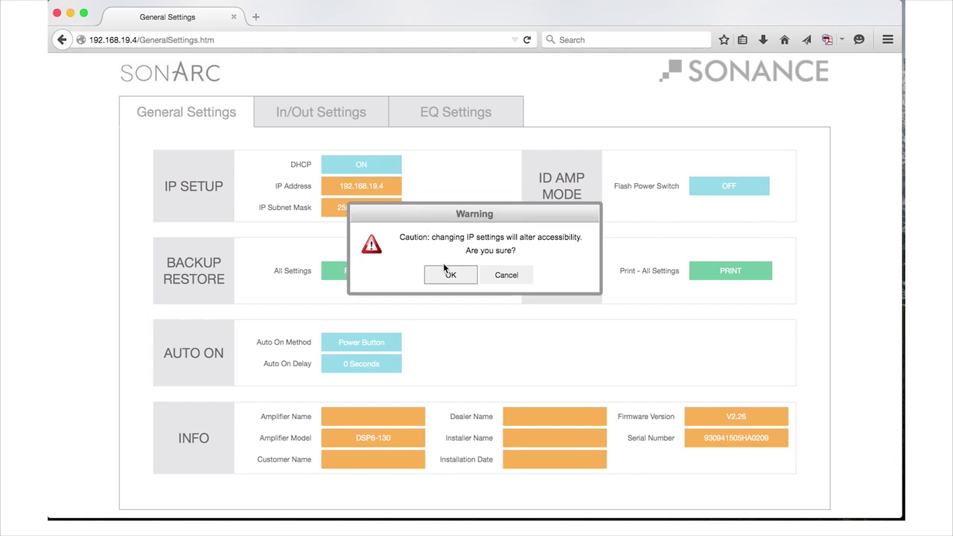
{"action": "left_click", "coordinate": [508, 276]}
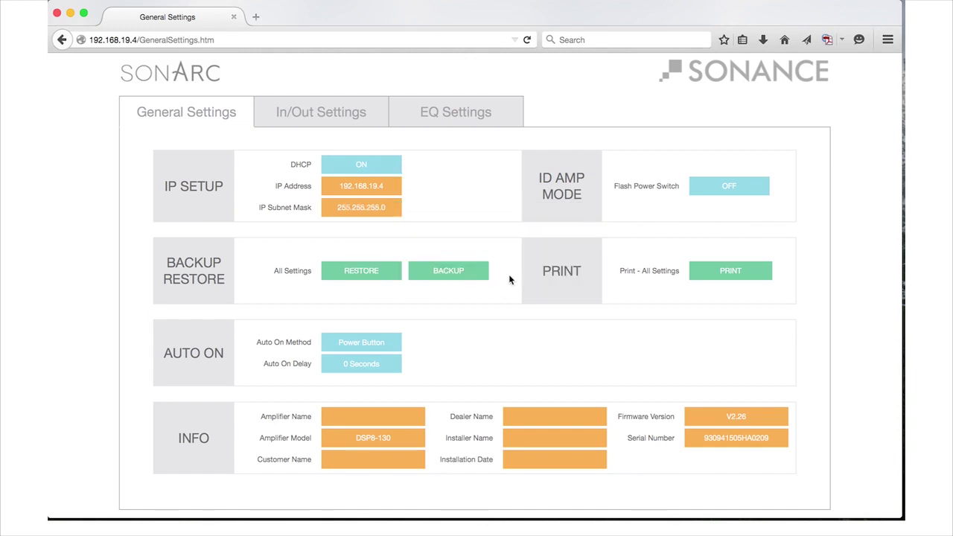
{"action": "left_click", "coordinate": [391, 187]}
{"action": "left_click_drag", "start_coordinate": [391, 187], "coordinate": [327, 187]}
{"action": "left_click", "coordinate": [398, 189]}
{"action": "left_click", "coordinate": [383, 186]}
{"action": "left_click", "coordinate": [380, 186]}
{"action": "left_click", "coordinate": [388, 187]}
{"action": "left_click_drag", "start_coordinate": [387, 208], "coordinate": [333, 209]}
{"action": "left_click", "coordinate": [412, 214]}
{"action": "left_click", "coordinate": [361, 274]}
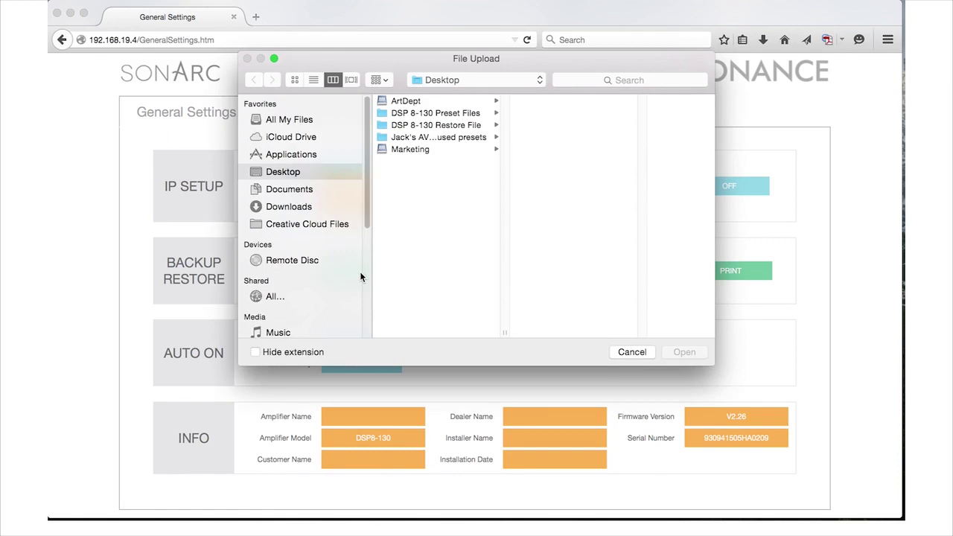
{"action": "left_click", "coordinate": [449, 128]}
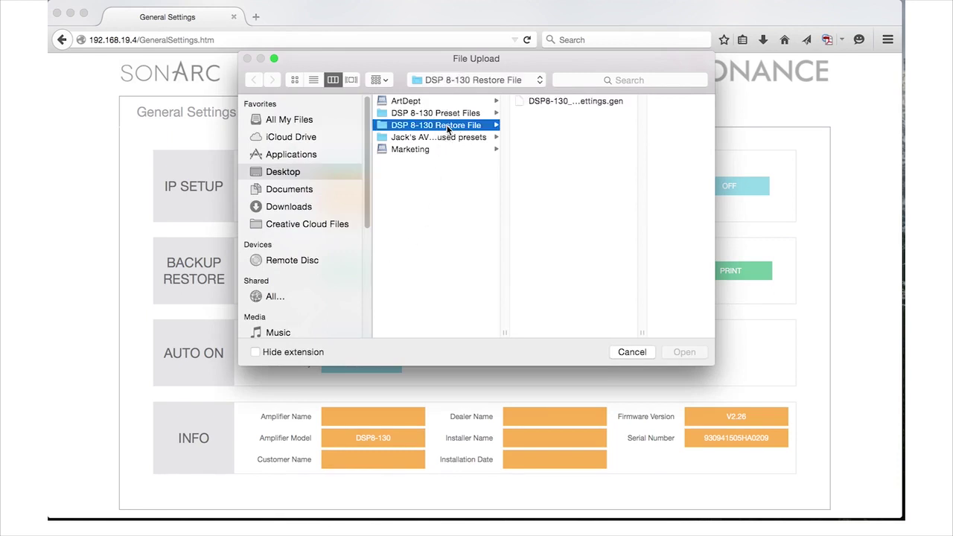
{"action": "left_click", "coordinate": [632, 353]}
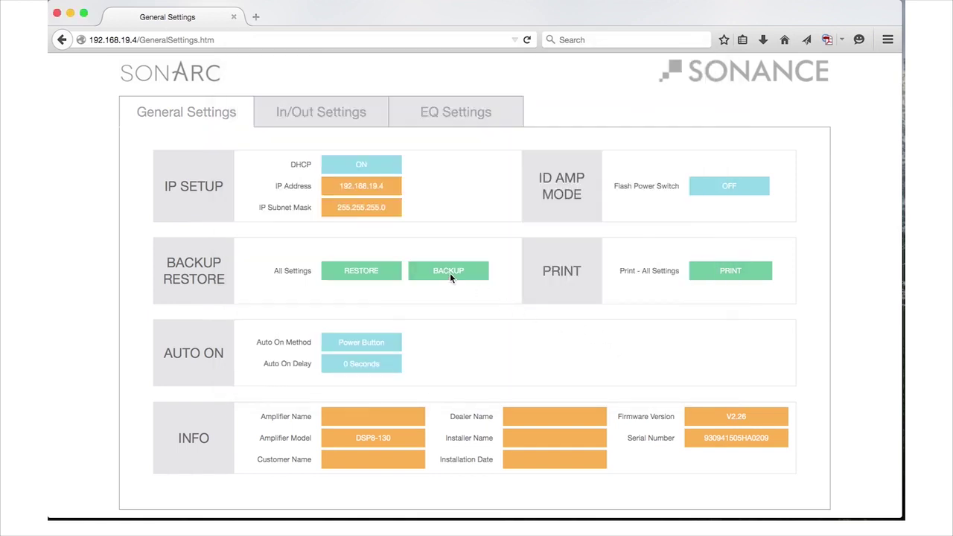
Step: Save the all-settings backup as DSP8-130AllSettingsBackup.gen and reveal the Downloads folder in Finder
{"action": "left_click", "coordinate": [449, 273]}
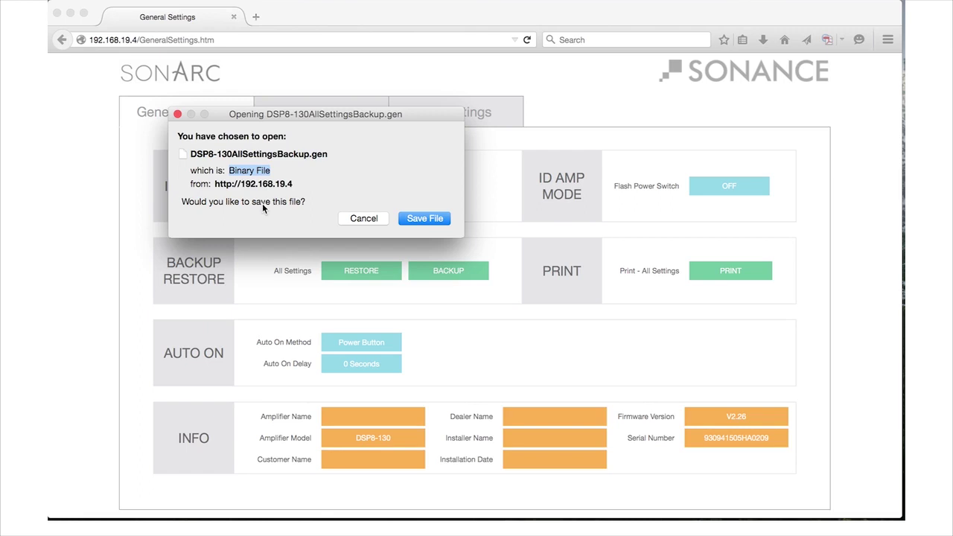
{"action": "left_click", "coordinate": [424, 219]}
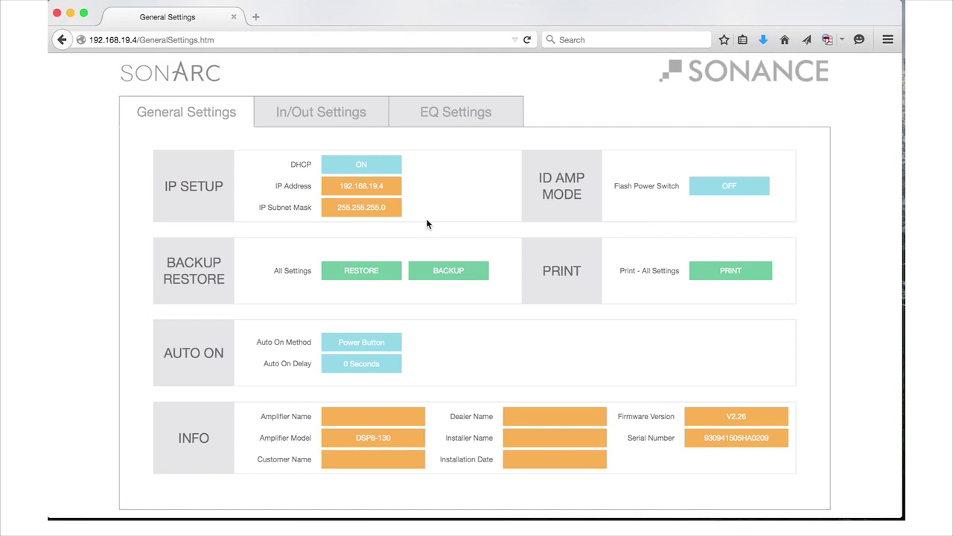
{"action": "mouse_move", "coordinate": [745, 517]}
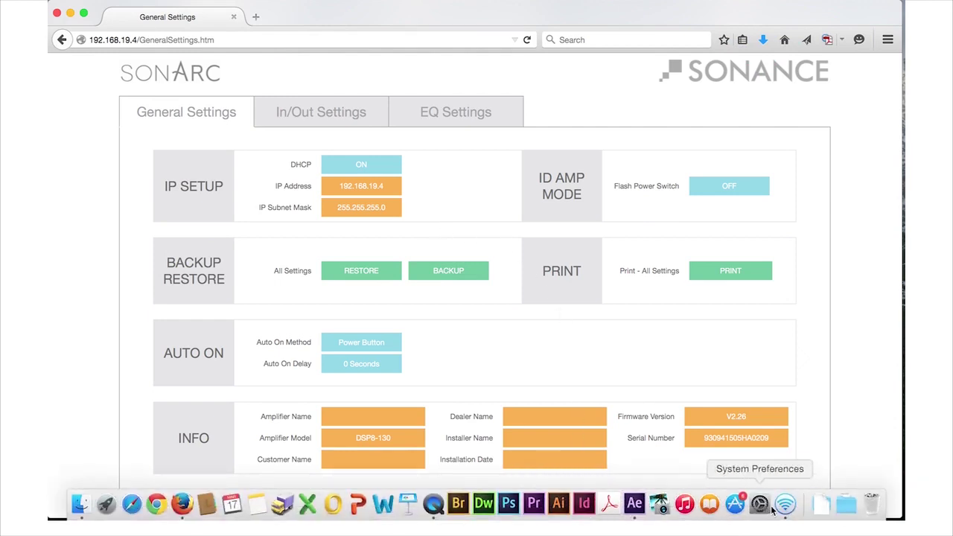
{"action": "left_click", "coordinate": [821, 505]}
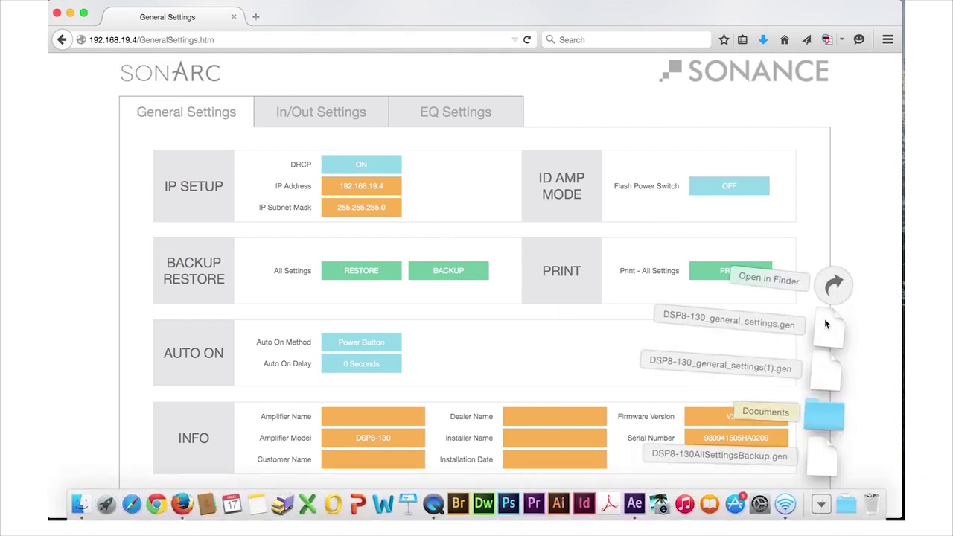
{"action": "left_click", "coordinate": [833, 285]}
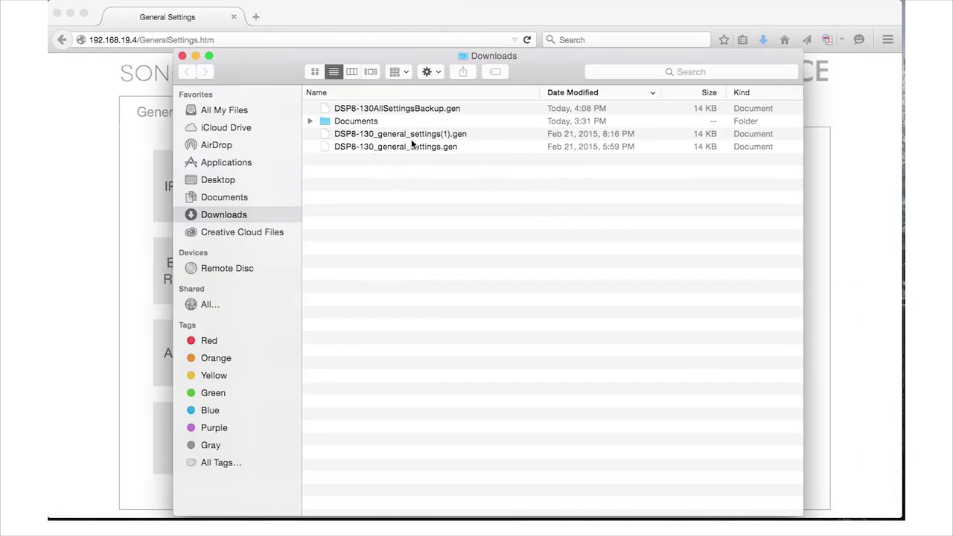
Step: Check the older settings file and the 14 KB DSP8-130AllSettingsBackup.gen, then close Downloads
{"action": "left_click", "coordinate": [324, 147]}
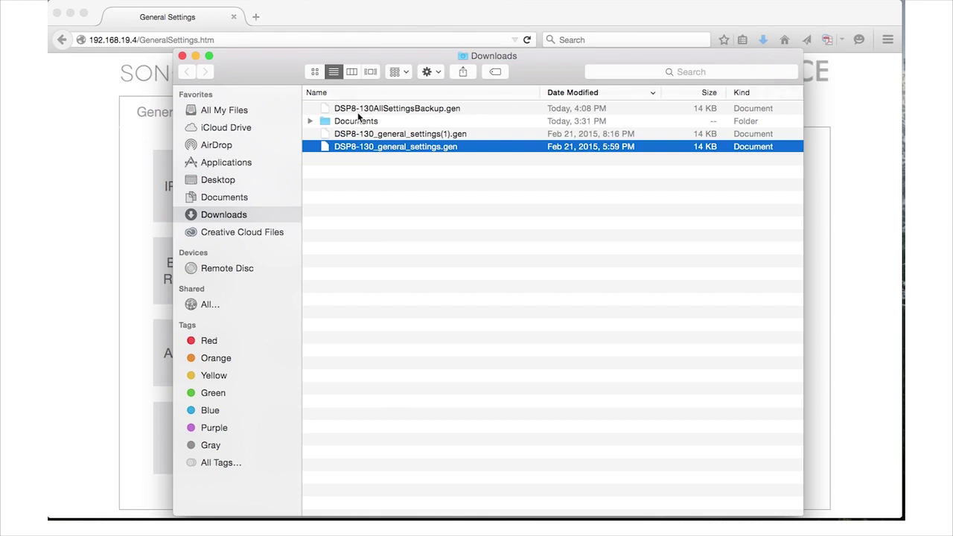
{"action": "left_click", "coordinate": [328, 111]}
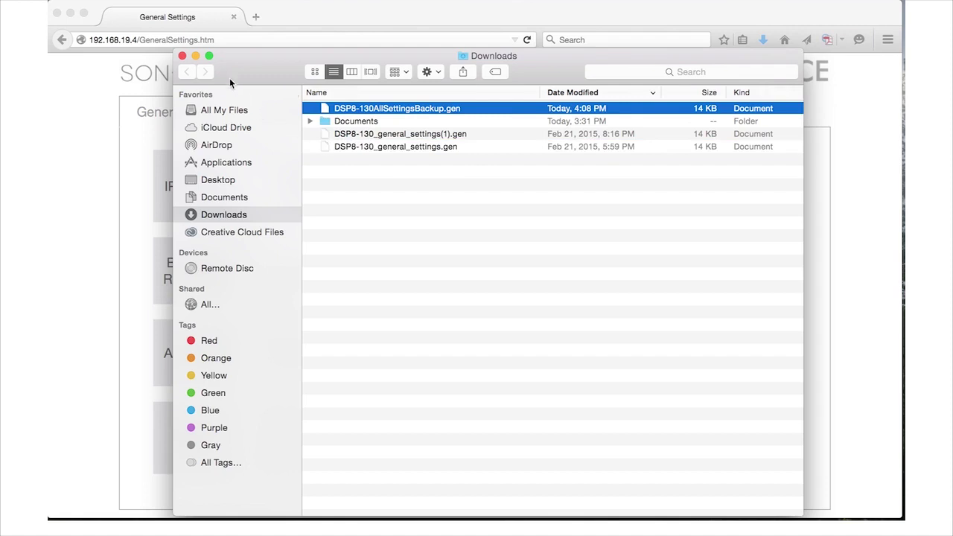
{"action": "left_click", "coordinate": [182, 56]}
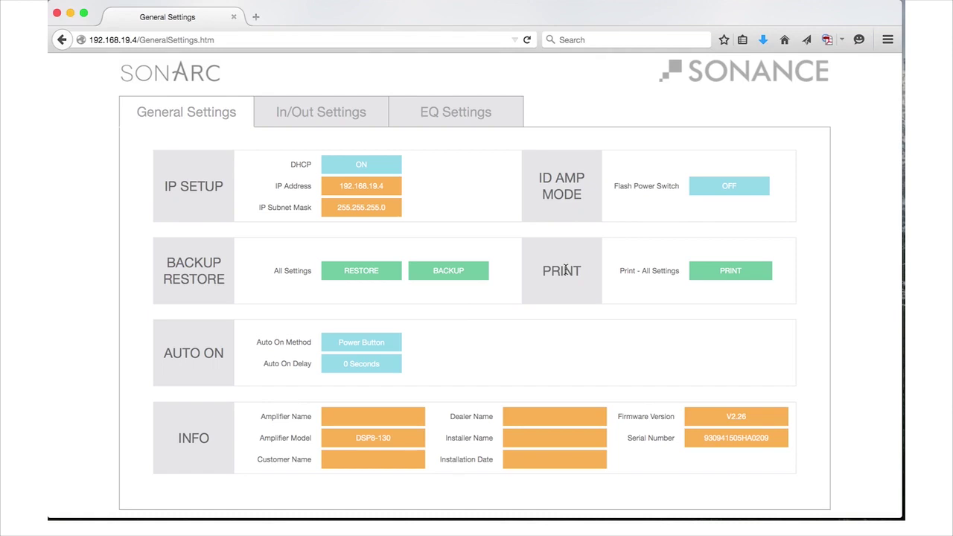
{"action": "left_click", "coordinate": [722, 277]}
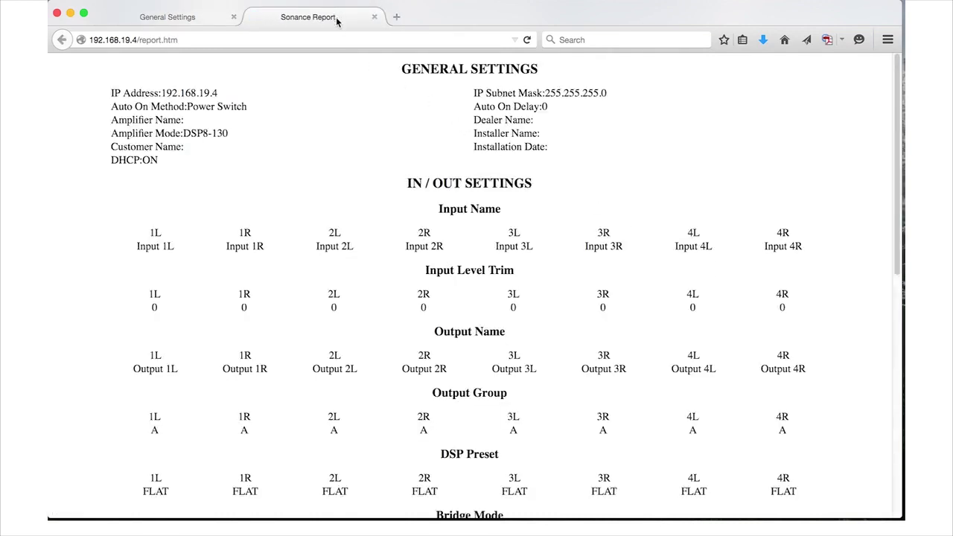
{"action": "scroll", "coordinate": [431, 344], "scroll_direction": "down", "scroll_amount": 1}
{"action": "scroll", "coordinate": [431, 344], "scroll_direction": "down", "scroll_amount": 5}
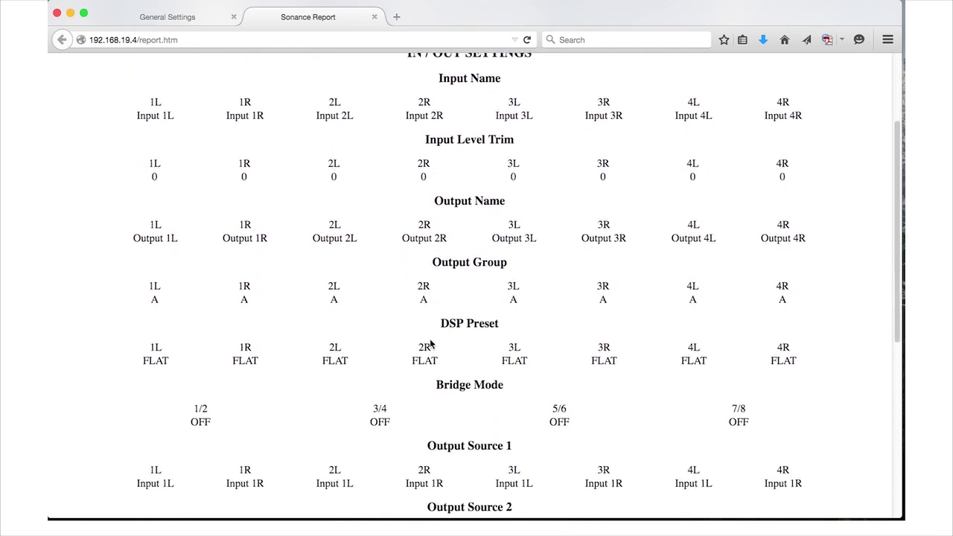
{"action": "scroll", "coordinate": [430, 343], "scroll_direction": "down", "scroll_amount": 12}
{"action": "scroll", "coordinate": [430, 343], "scroll_direction": "down", "scroll_amount": 1}
{"action": "scroll", "coordinate": [431, 343], "scroll_direction": "up", "scroll_amount": 14}
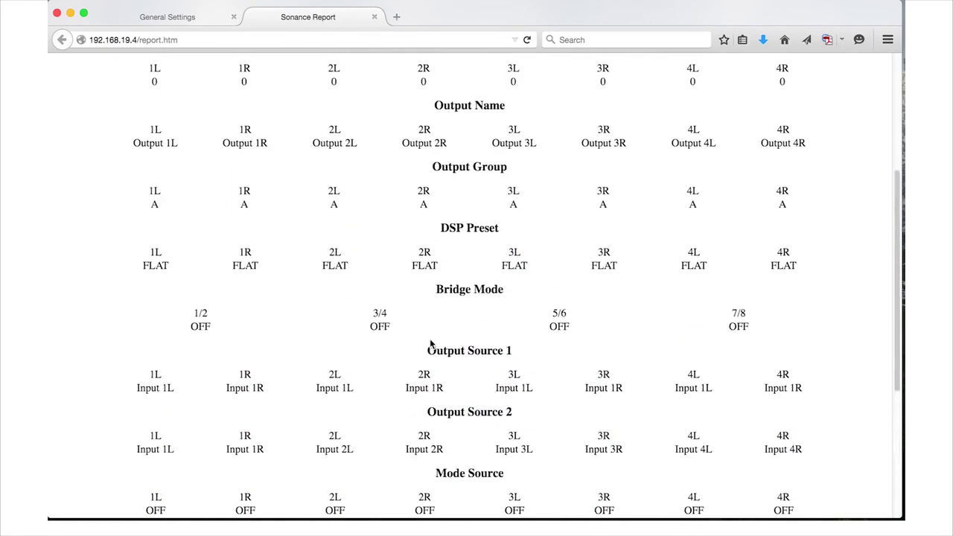
{"action": "scroll", "coordinate": [430, 343], "scroll_direction": "up", "scroll_amount": 2}
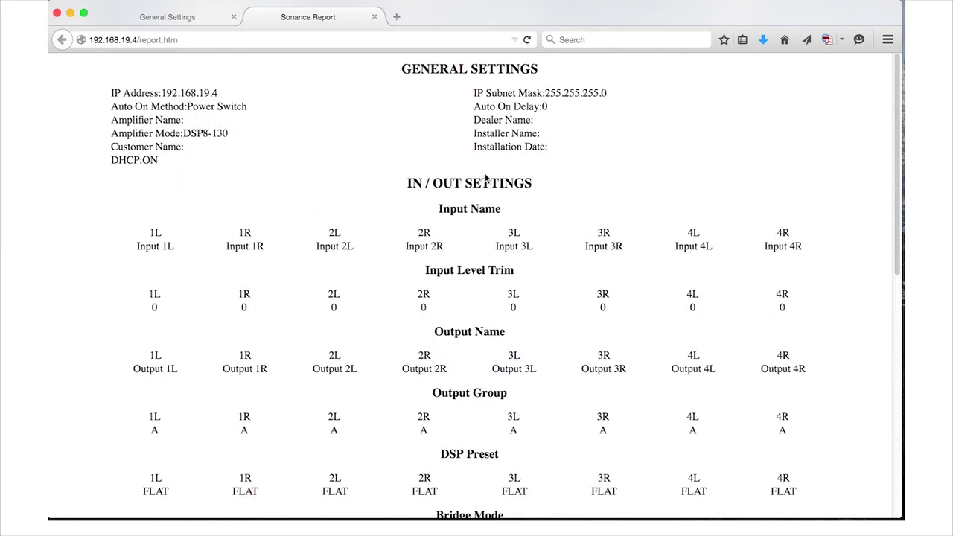
{"action": "left_click", "coordinate": [374, 16]}
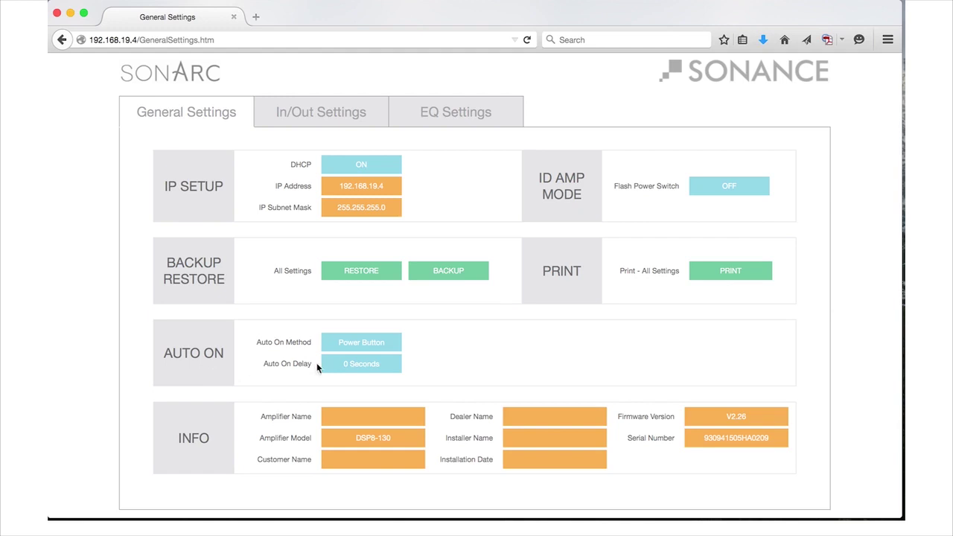
{"action": "left_click", "coordinate": [371, 343]}
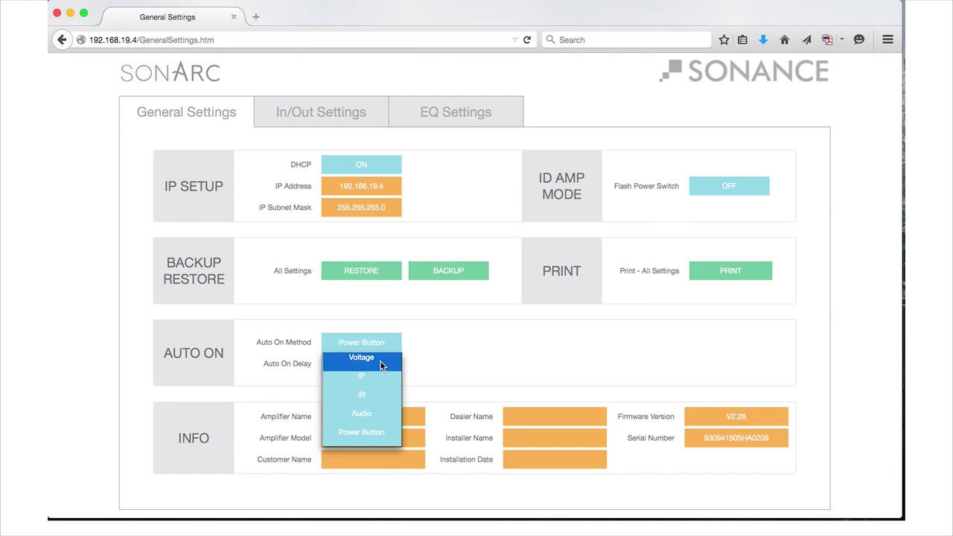
{"action": "left_click", "coordinate": [367, 434]}
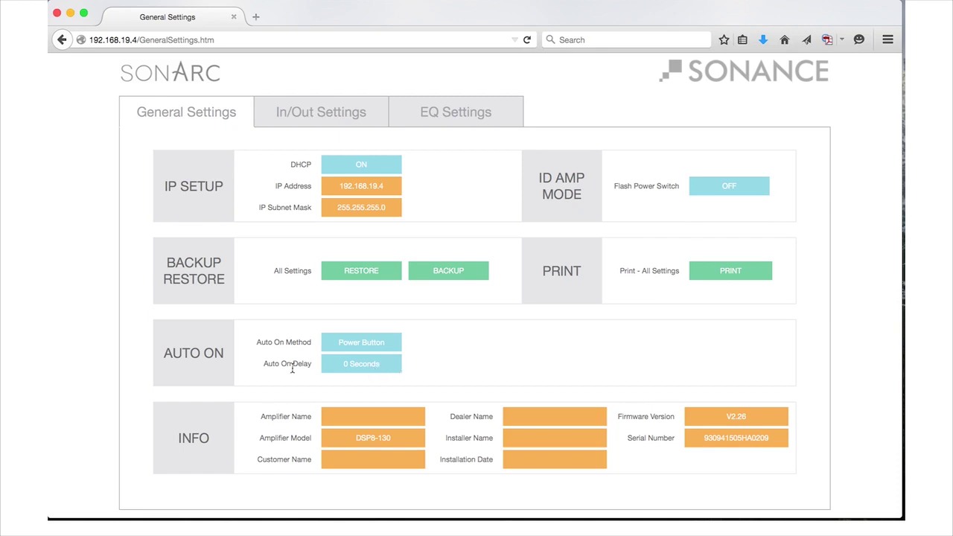
Step: Choose 2 Seconds from the Auto On Delay list, leaving Auto On Method at Power Button
{"action": "left_click", "coordinate": [380, 366]}
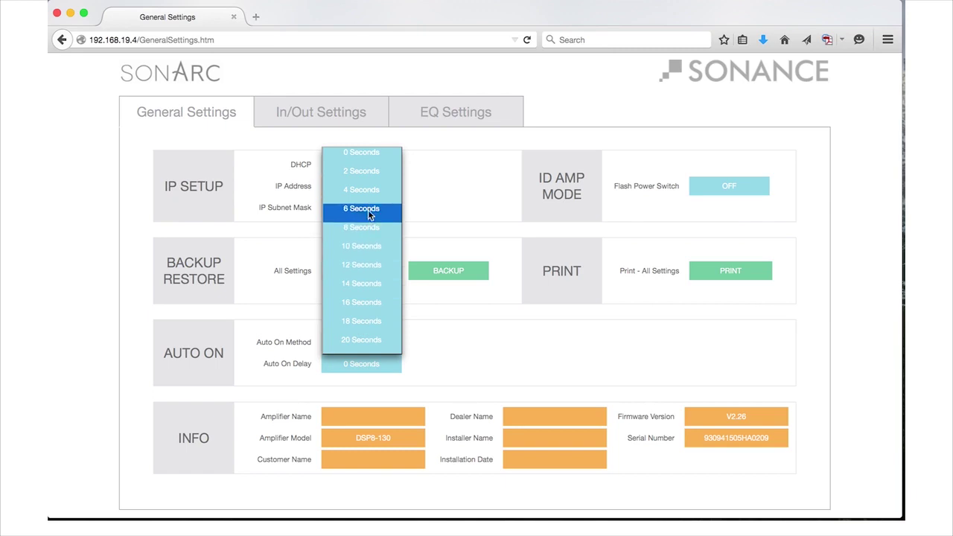
{"action": "left_click", "coordinate": [367, 171]}
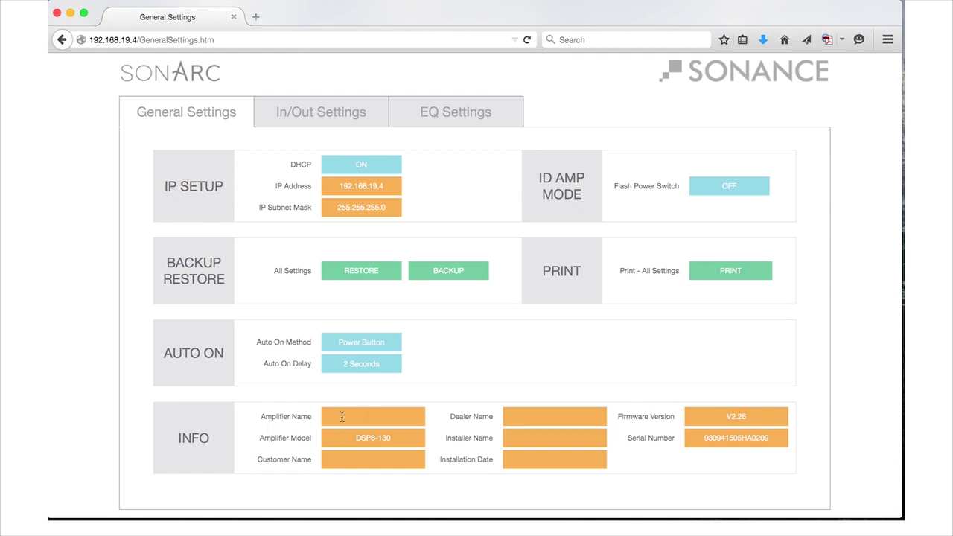
Step: Enter Amplifier Name 8-130, the customer's name, and Installation Date 3/20/15 in the Info fields
{"action": "type", "text": "8-130"}
{"action": "left_click", "coordinate": [354, 459]}
{"action": "type", "text": "Hi"}
{"action": "type", "text": "3/20"}
{"action": "type", "text": "/"}
{"action": "type", "text": "15"}
{"action": "left_click", "coordinate": [543, 440]}
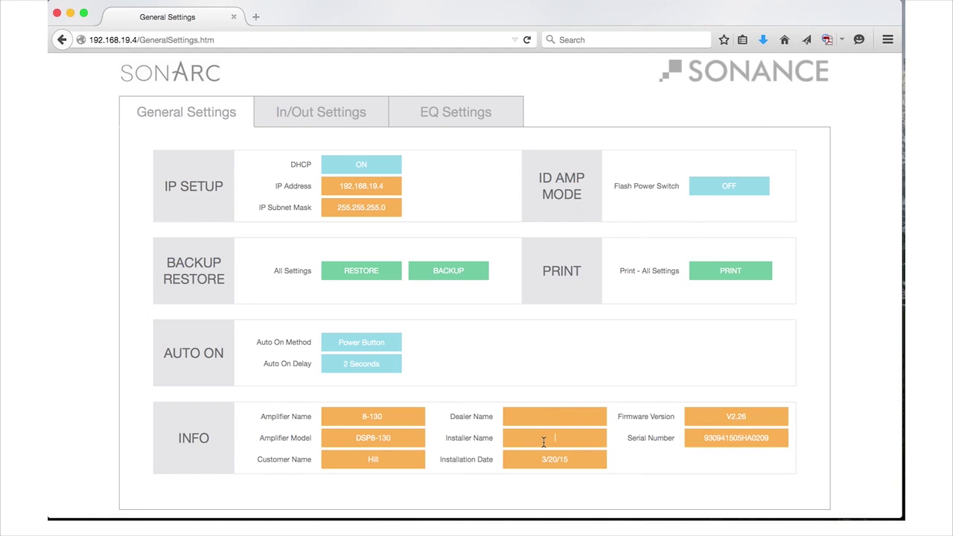